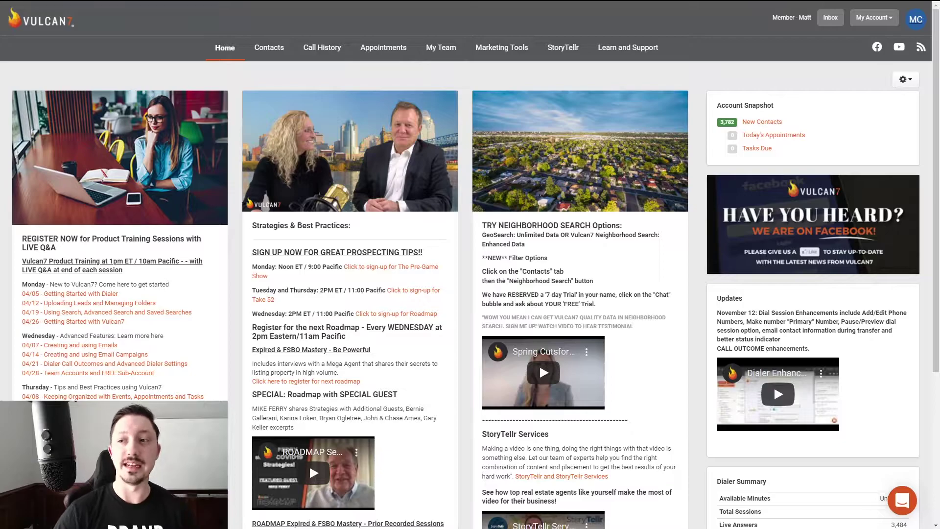
# - Open the account settings and review the dialer's General settings, from ringing down to user names in note timestamps
pyautogui.click(874, 17)
pyautogui.click(845, 37)
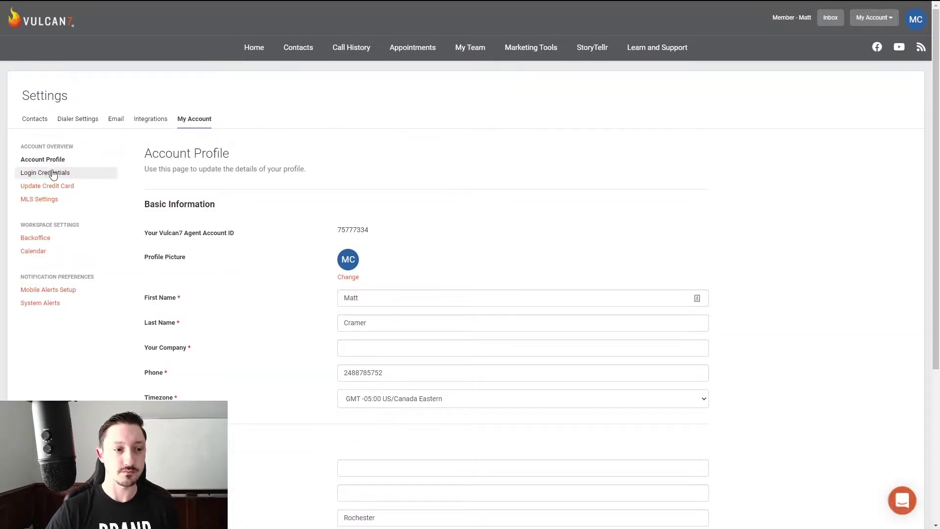
pyautogui.click(81, 122)
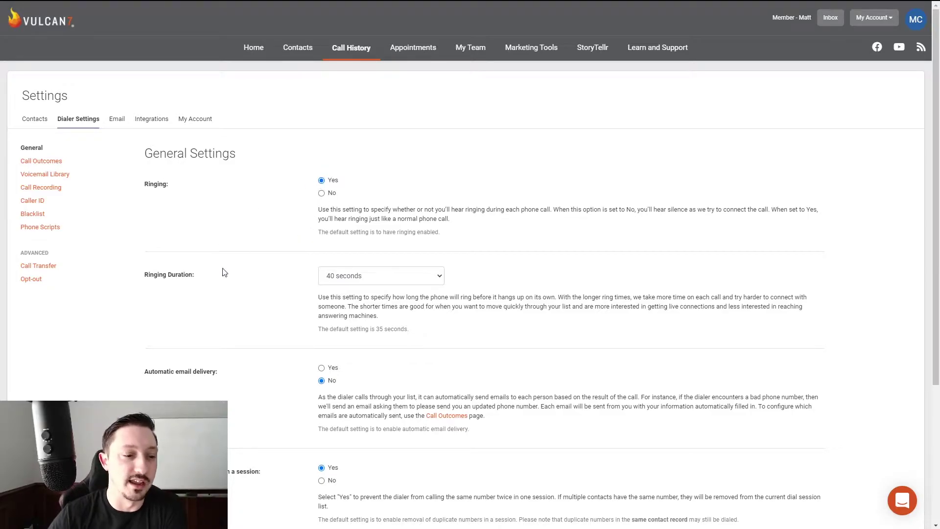
pyautogui.scroll(-3, 529, 148)
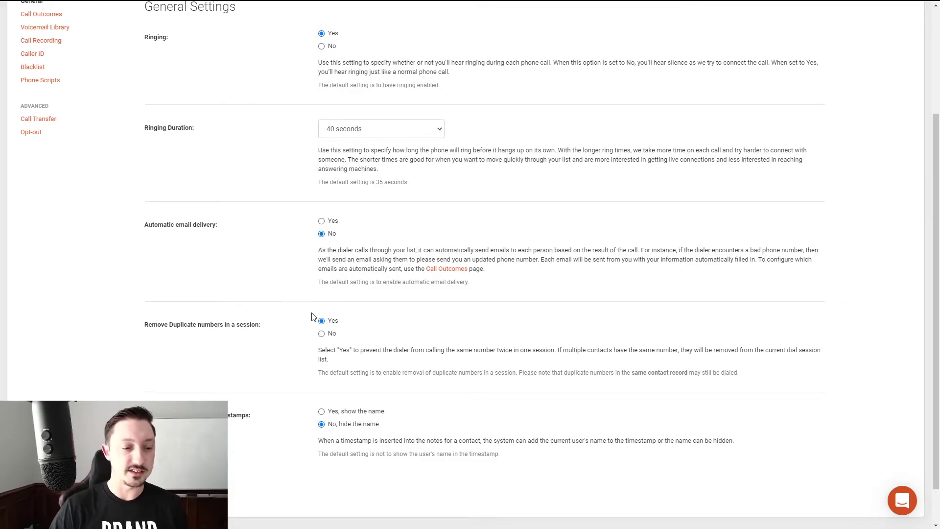
pyautogui.scroll(-1, 267, 297)
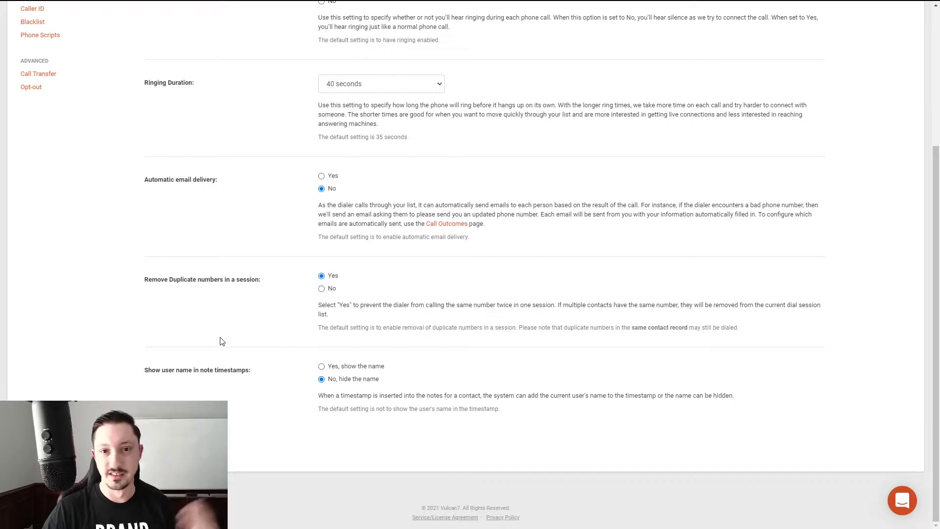
pyautogui.scroll(4, 218, 338)
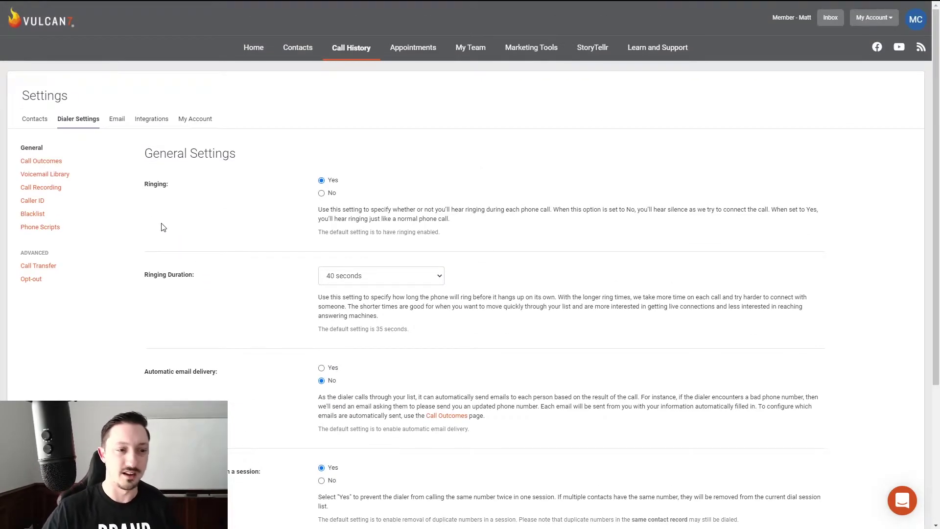
# - Review the dialer's Call Outcomes, Voicemail Library, Call Recording, Caller ID, Blacklist and Phone Scripts settings
pyautogui.click(52, 166)
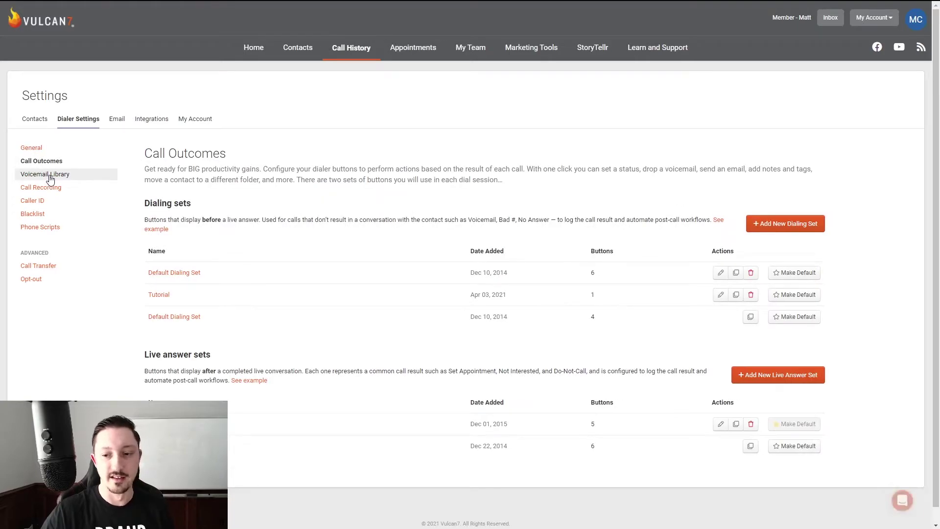
pyautogui.click(50, 177)
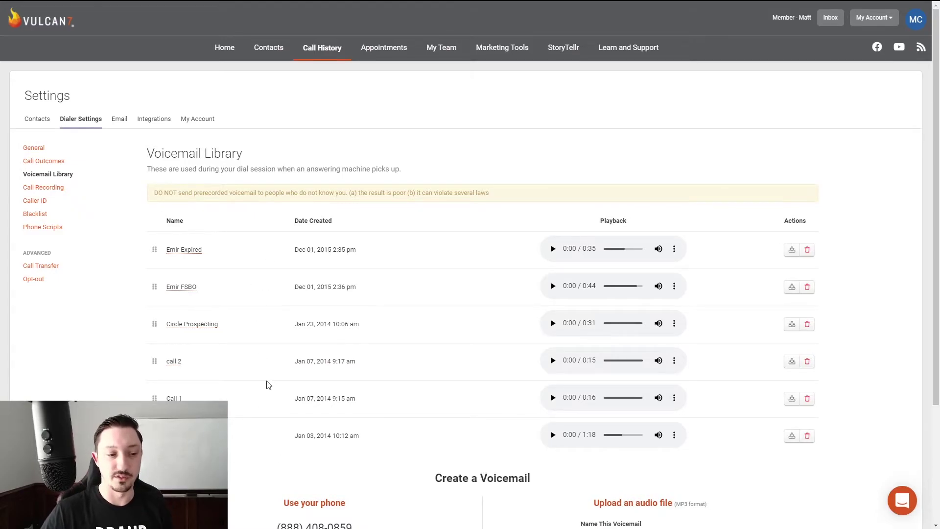
pyautogui.scroll(-3, 274, 271)
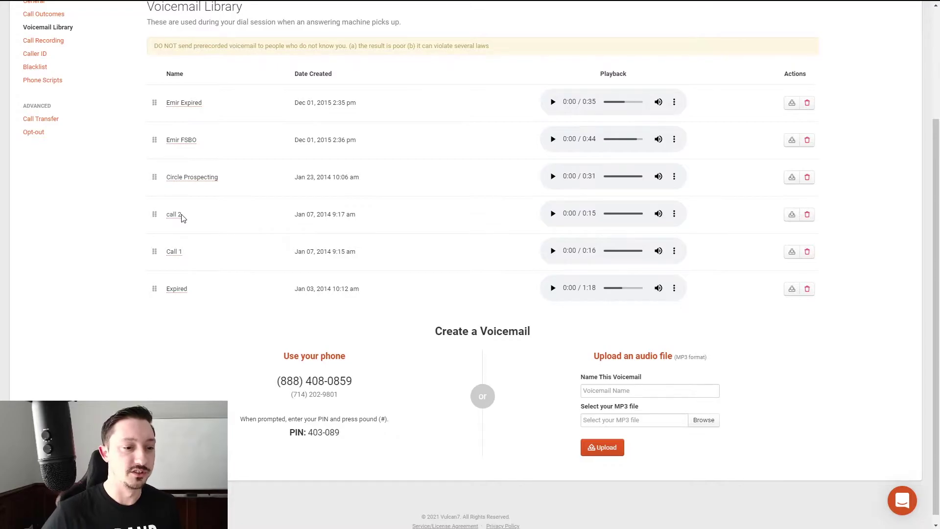
pyautogui.click(38, 44)
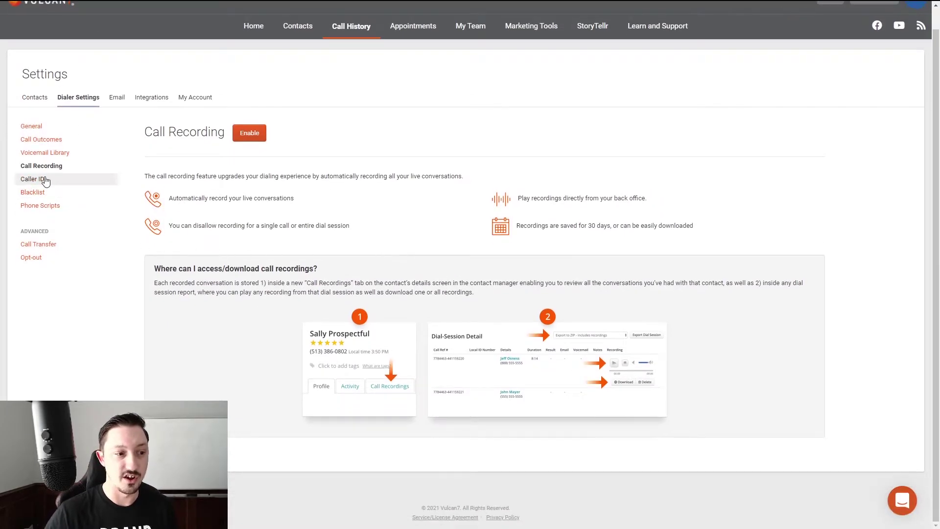
pyautogui.click(31, 179)
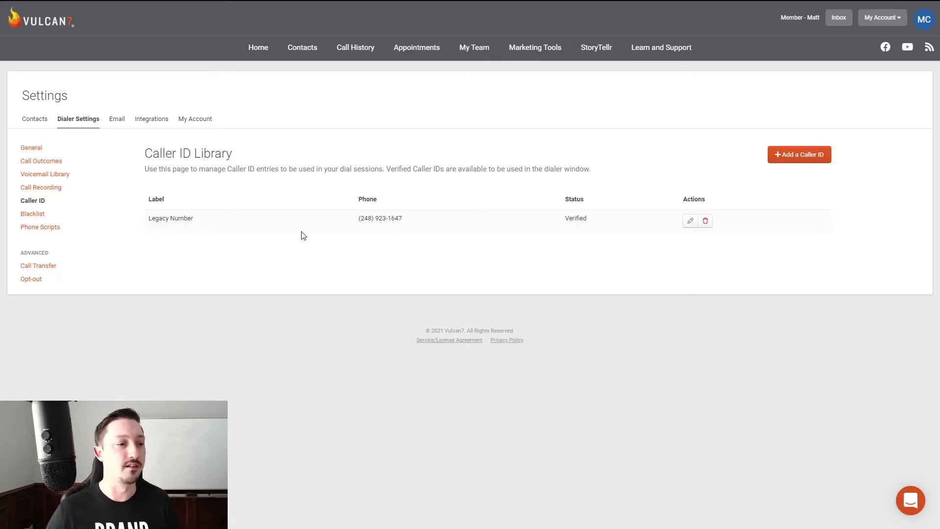
pyautogui.click(37, 215)
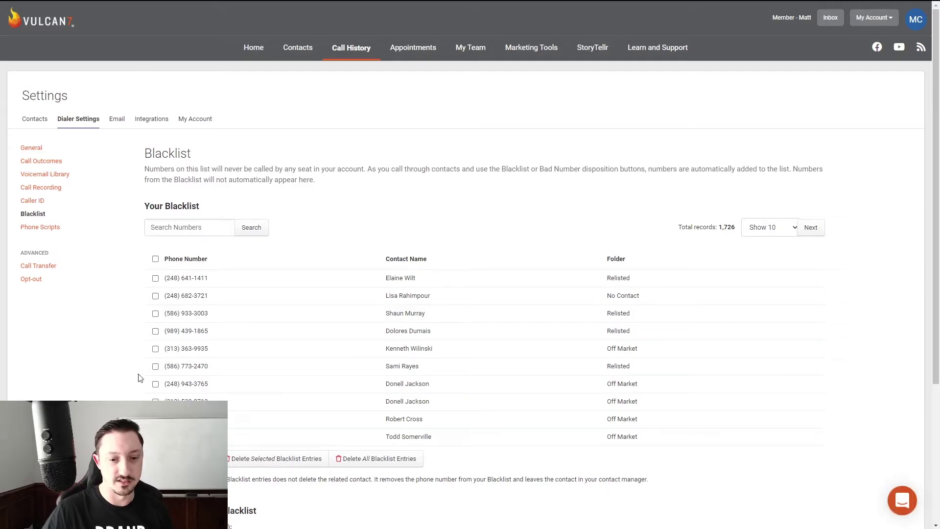
pyautogui.click(61, 232)
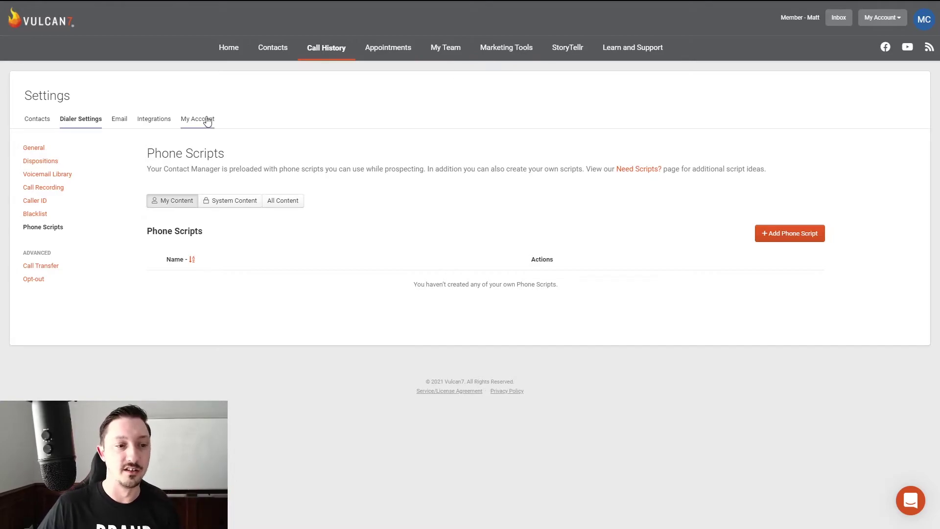
# - Open the Off Market folder in the contacts and set the list to show 50 contacts per page
pyautogui.click(280, 52)
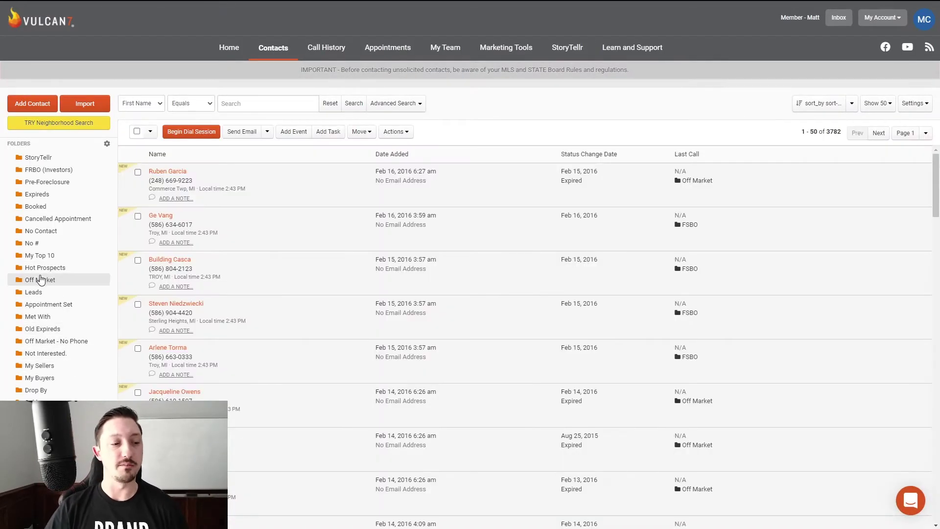
pyautogui.click(87, 279)
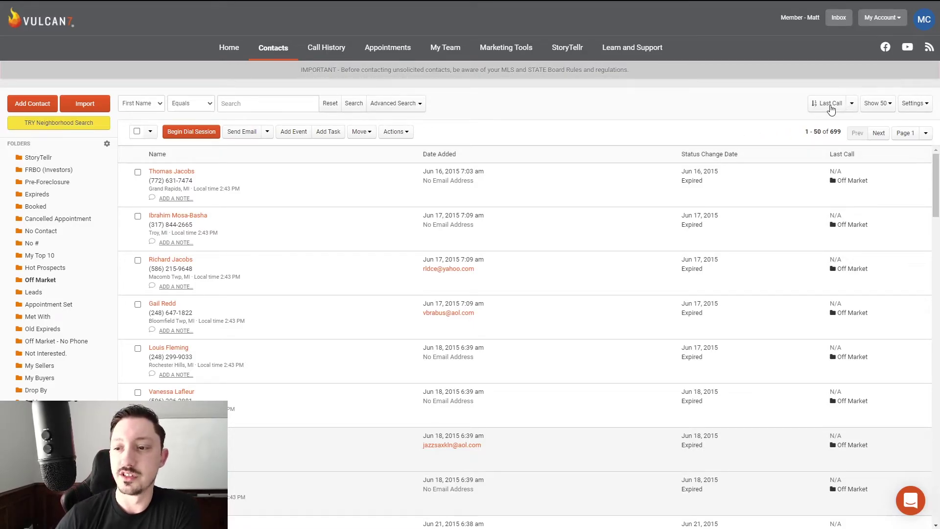
pyautogui.click(878, 104)
pyautogui.click(904, 138)
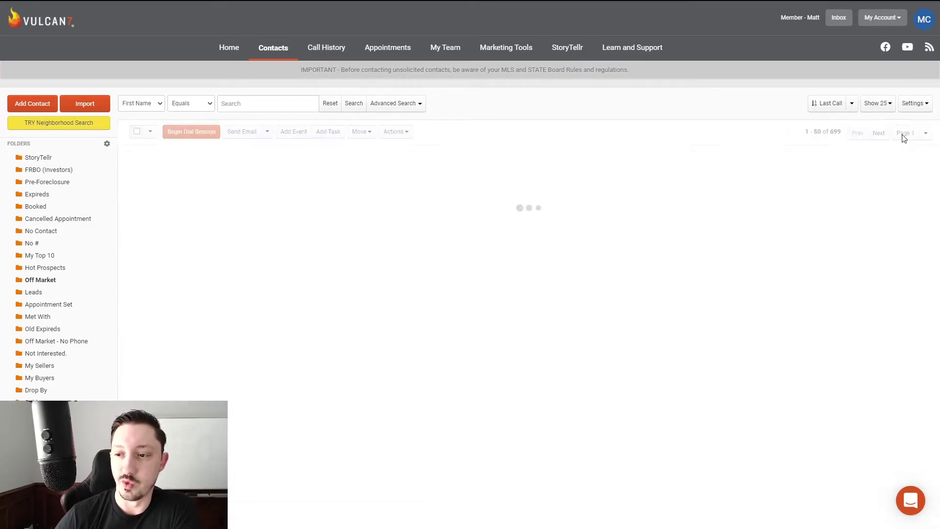
pyautogui.click(888, 108)
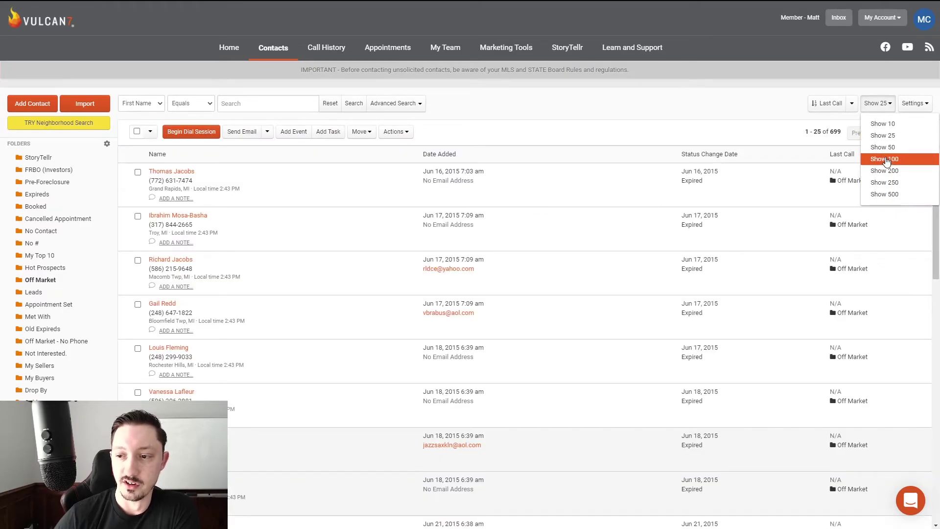
pyautogui.click(889, 147)
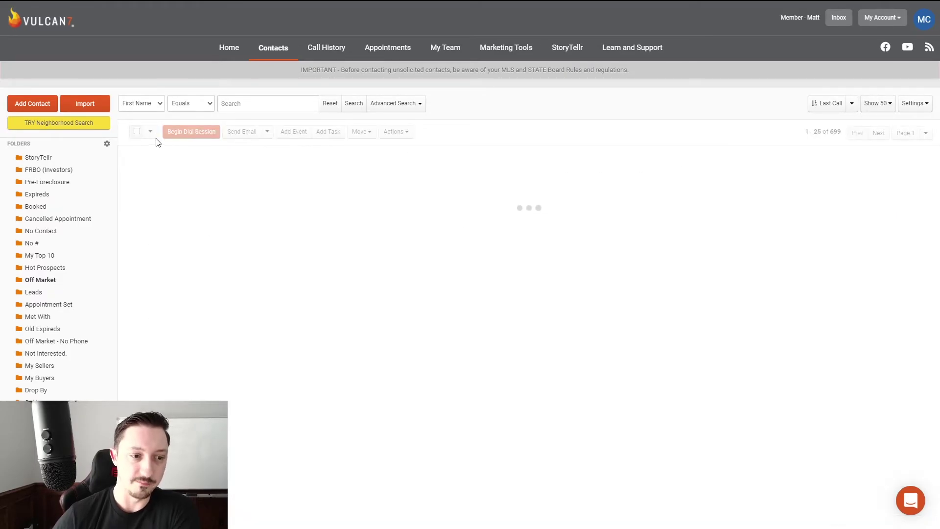
# - Select all contacts on the current Off Market page and begin a dial session with them
pyautogui.click(137, 132)
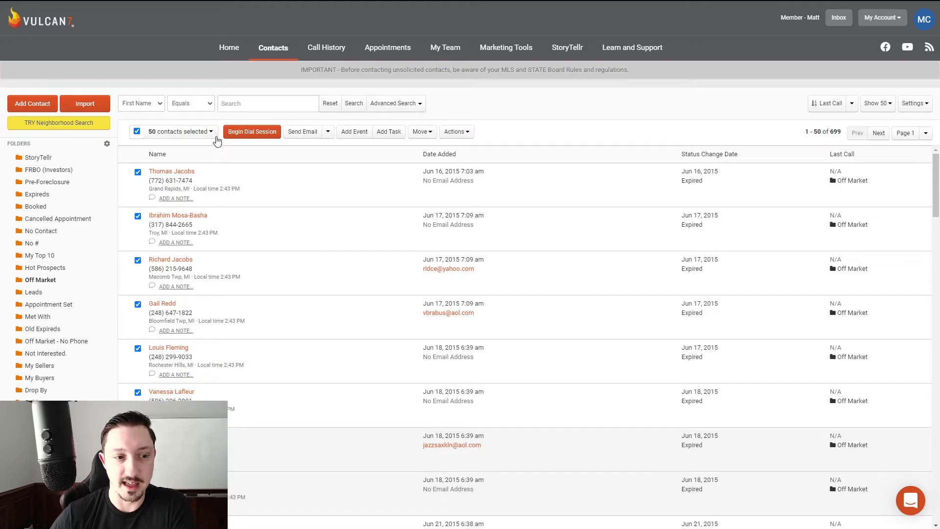
pyautogui.click(253, 131)
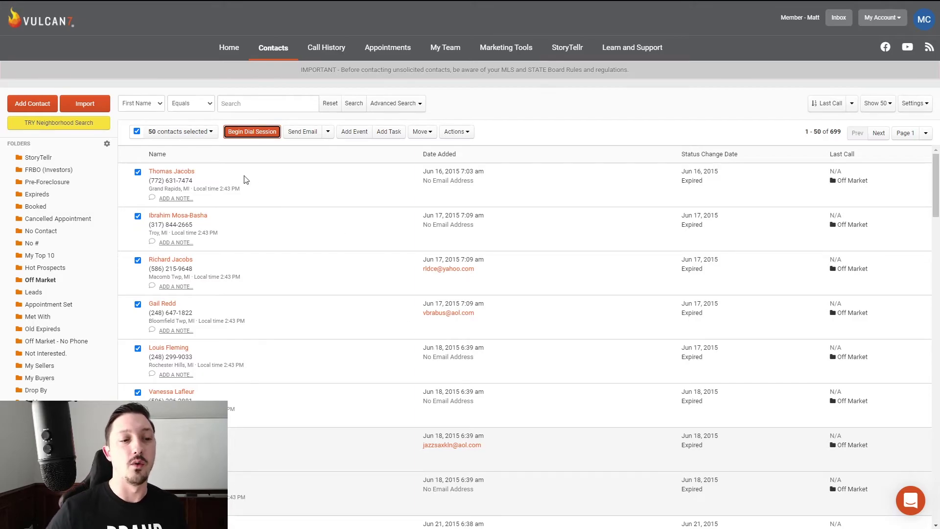
# - Open the first contact in the Off Market list and enter the note "did not answer"
pyautogui.click(176, 174)
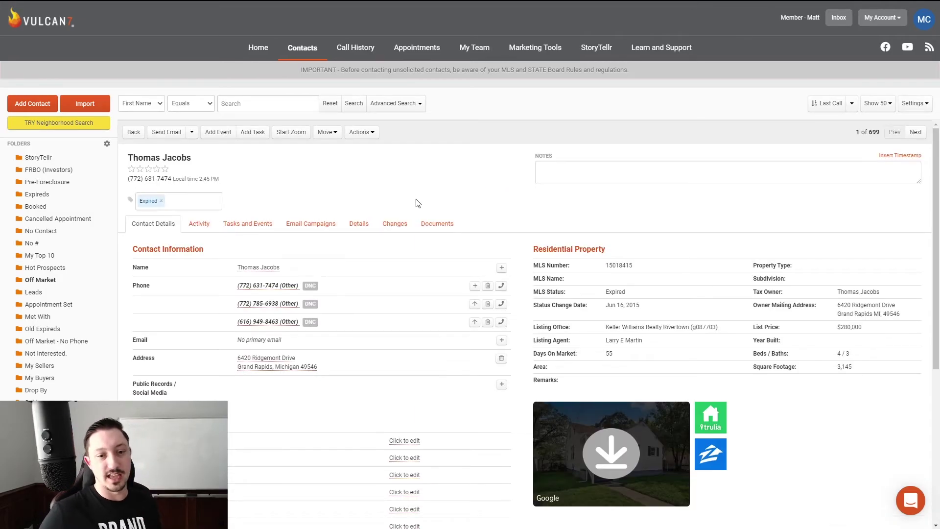
pyautogui.click(565, 173)
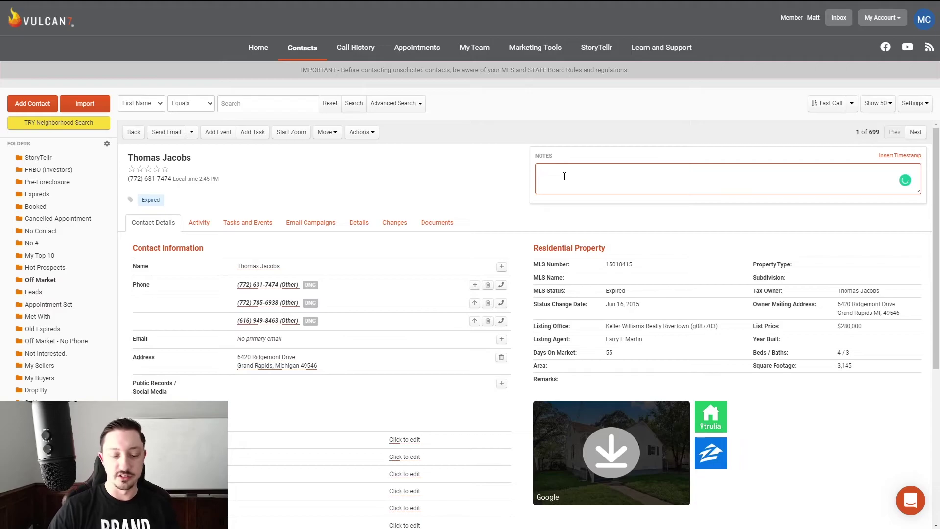
pyautogui.write('did not answer')
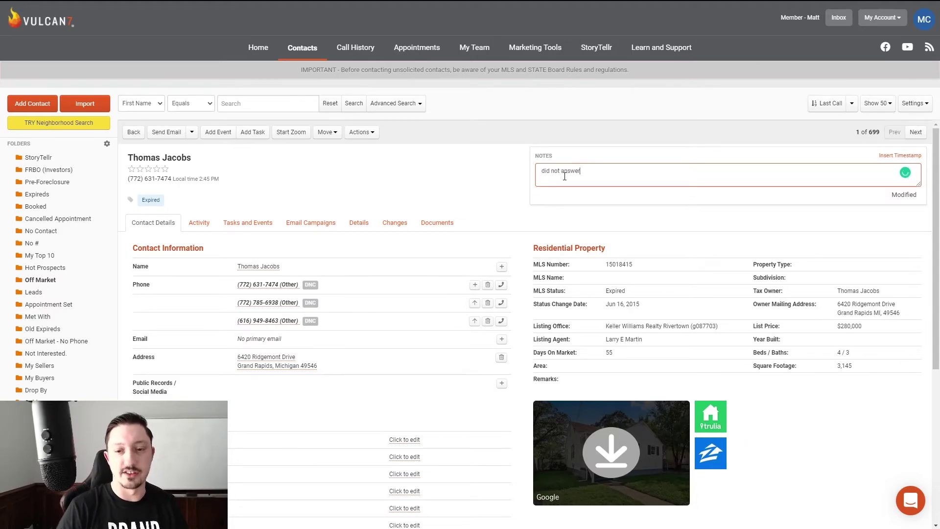
# - Replace the contact's note with "great call wants to talk in 3 months."
pyautogui.tripleClick(594, 174)
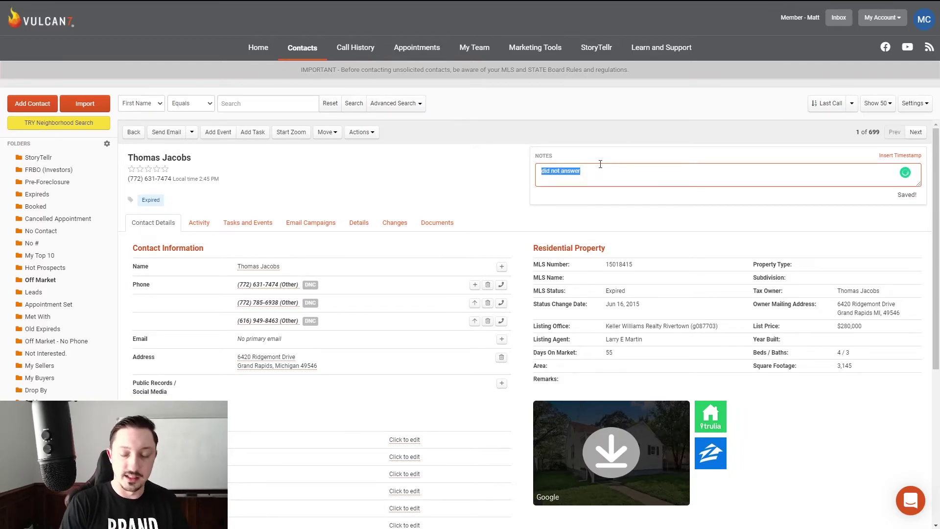
pyautogui.write('great')
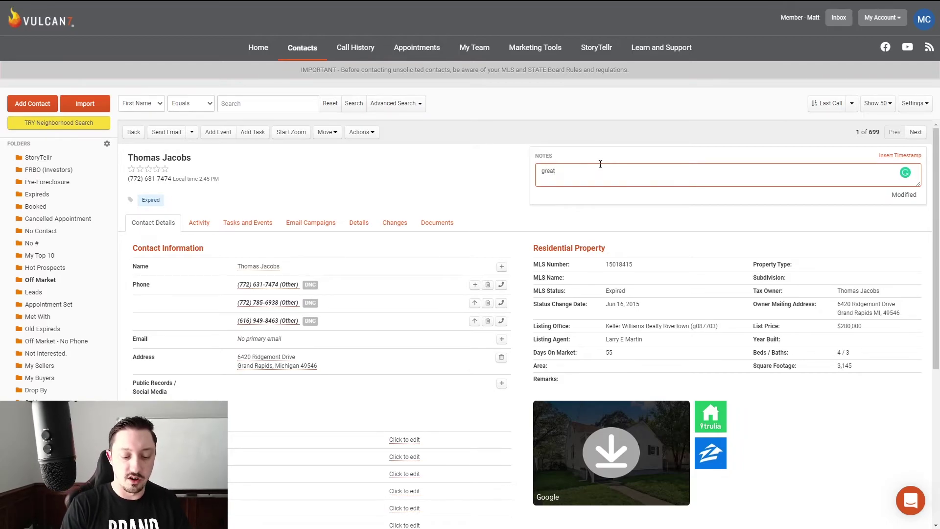
pyautogui.write(' call wants to talk in 3 months.')
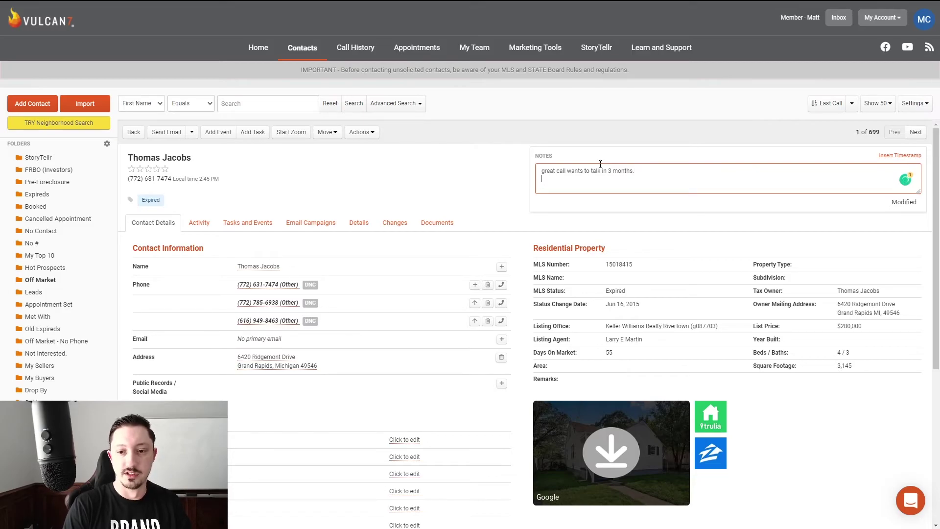
pyautogui.click(487, 182)
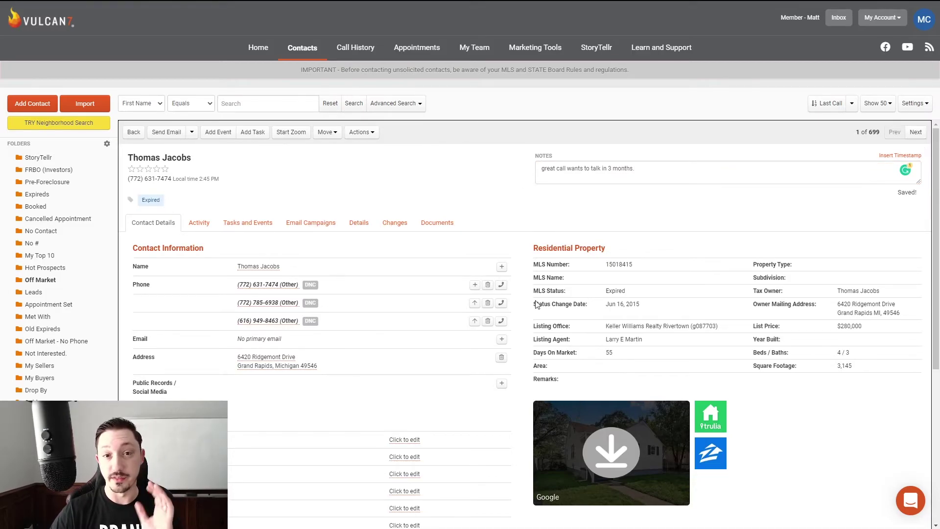
# - Open the contact's property on Zillow, examine its home value and home details, and close the Zillow page
pyautogui.click(709, 461)
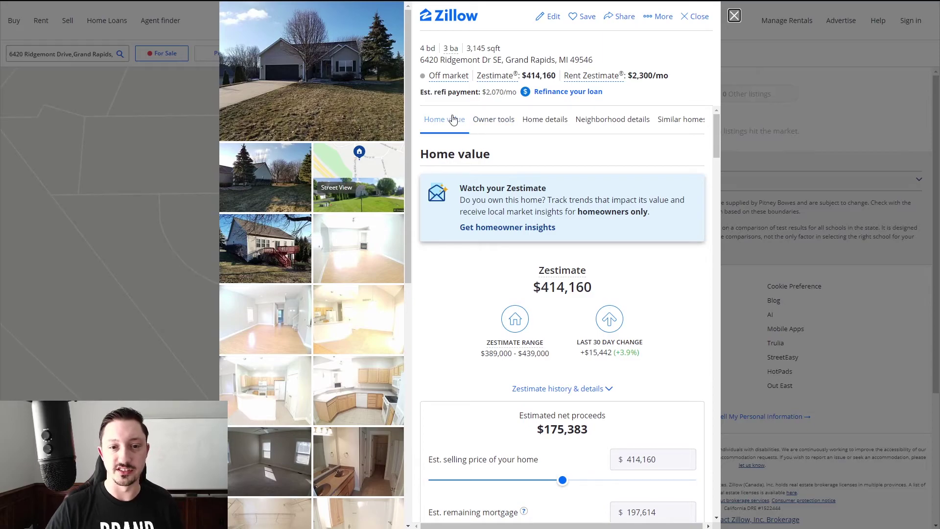
pyautogui.scroll(-15, 419, 271)
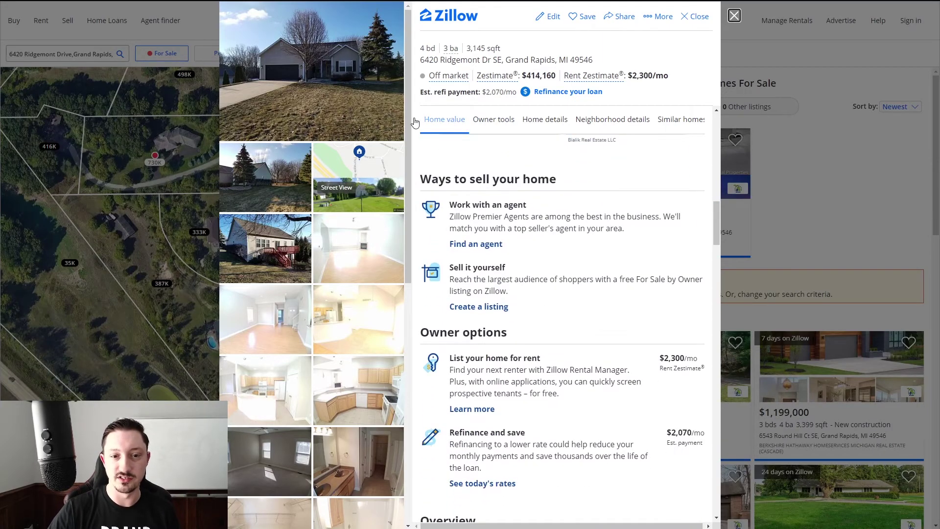
pyautogui.click(544, 120)
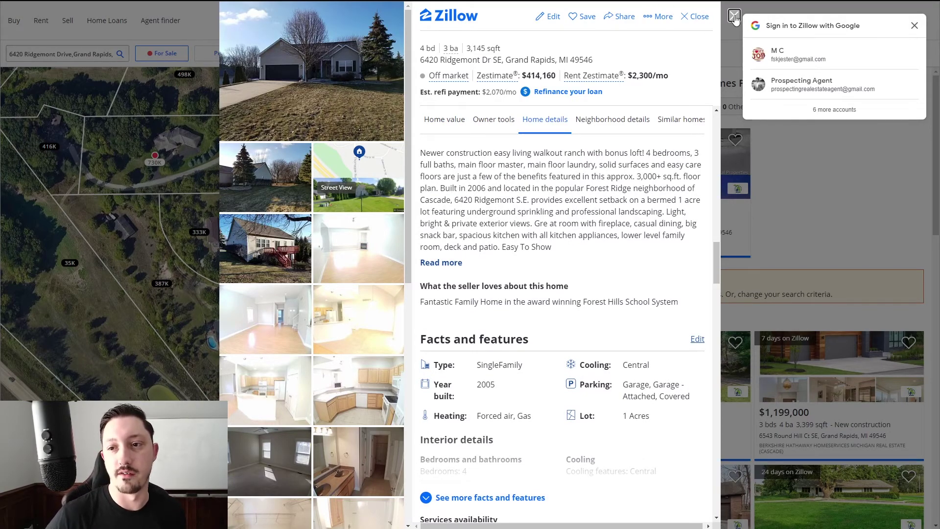
pyautogui.press('Escape')
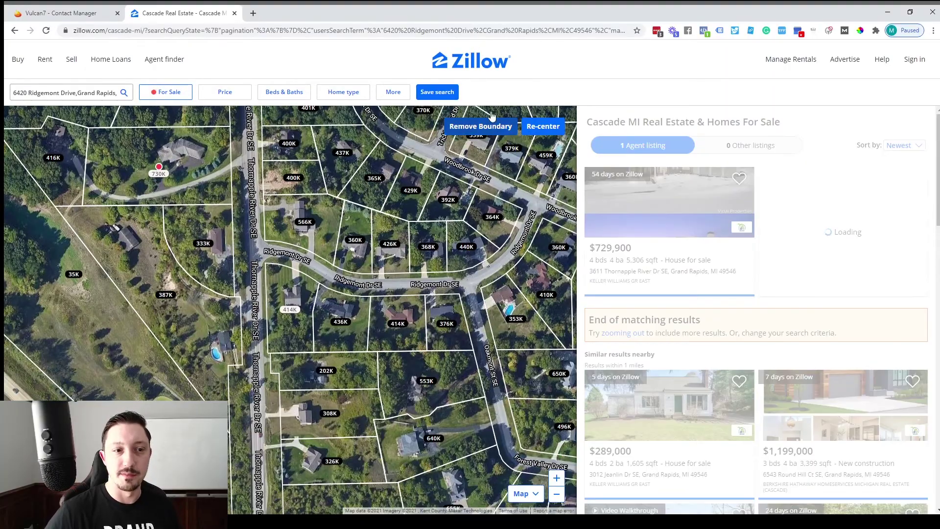
pyautogui.click(234, 13)
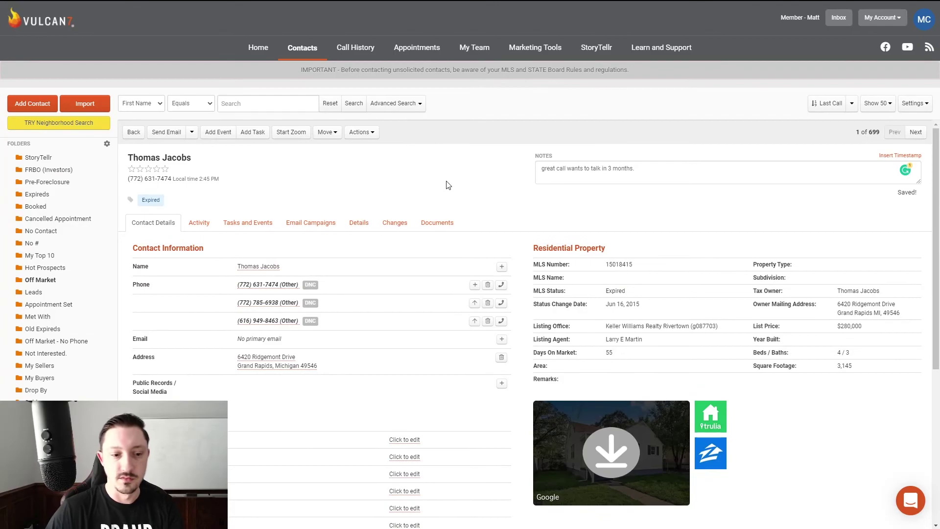
# - Examine the contact's MLS number and tag field, and return to the home page
pyautogui.click(448, 219)
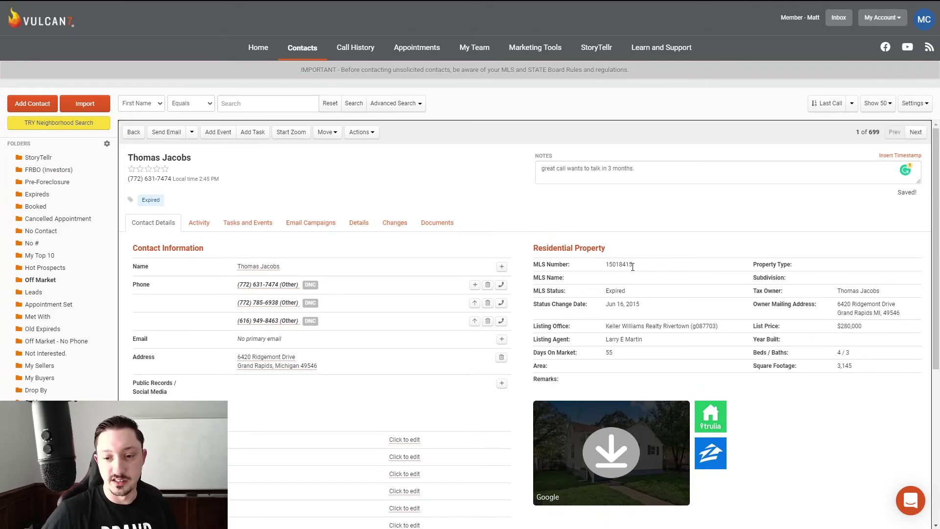
pyautogui.moveTo(639, 266); pyautogui.dragTo(599, 271)
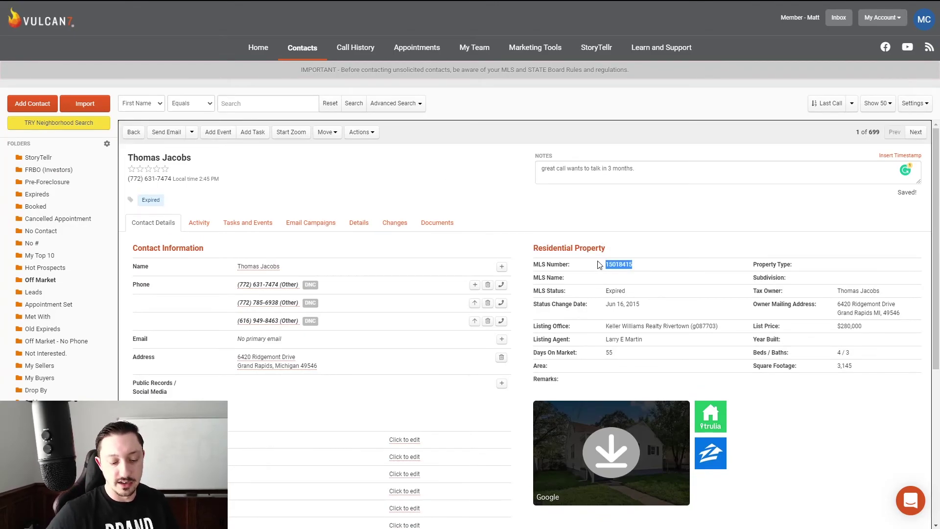
pyautogui.click(297, 185)
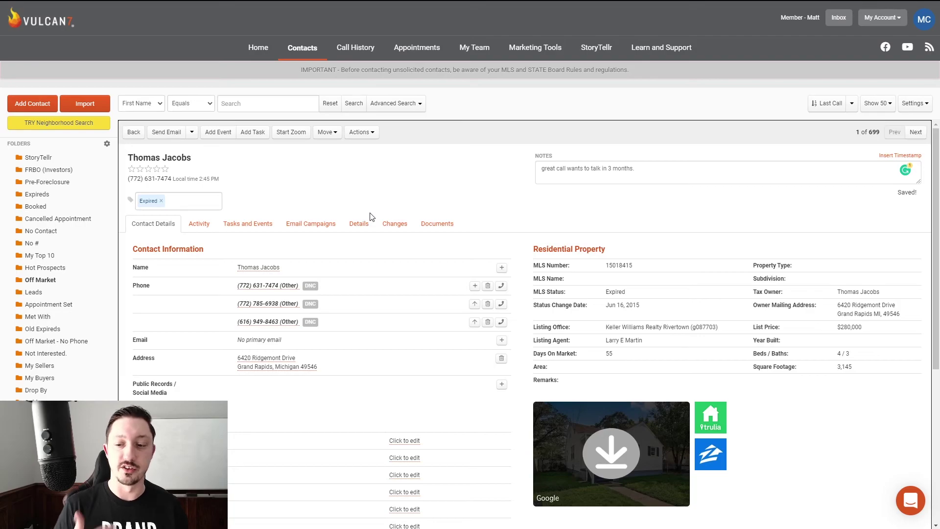
pyautogui.click(384, 214)
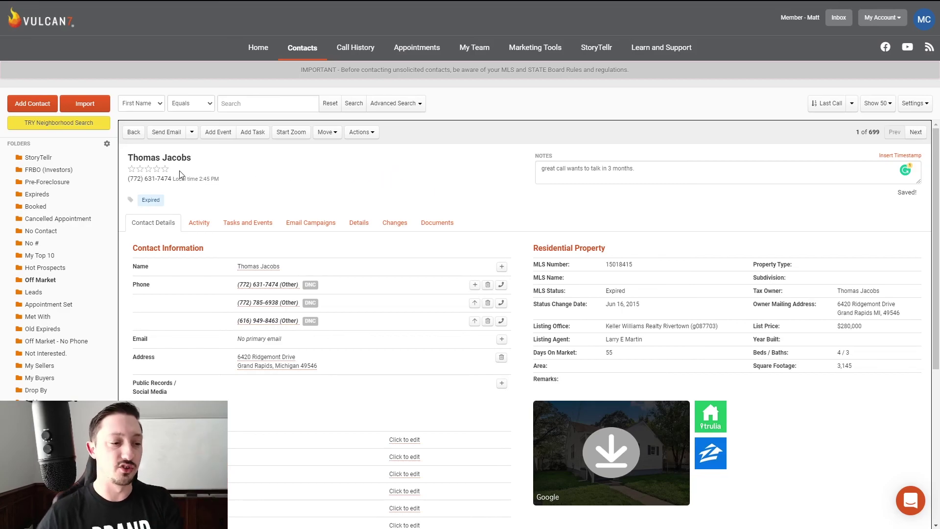
pyautogui.click(254, 53)
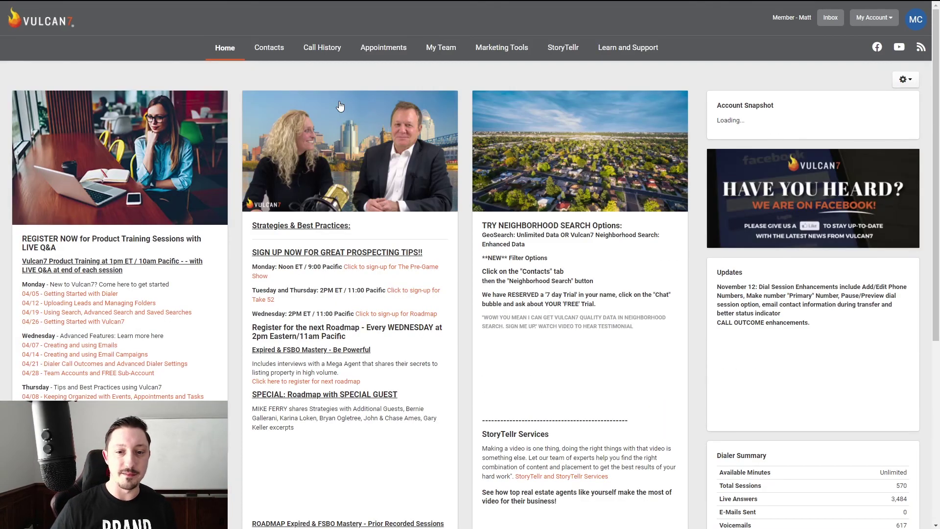